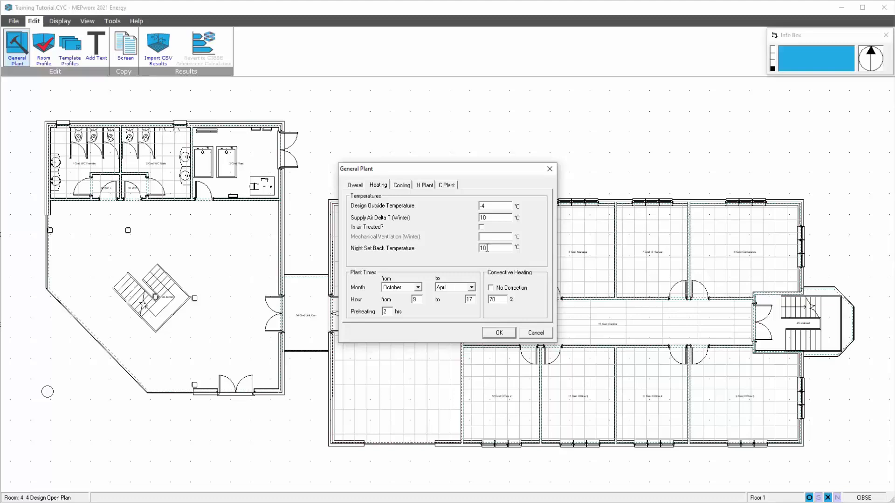
Set the heating plant times to end in April and run from hour 8 to 18.
click(471, 288)
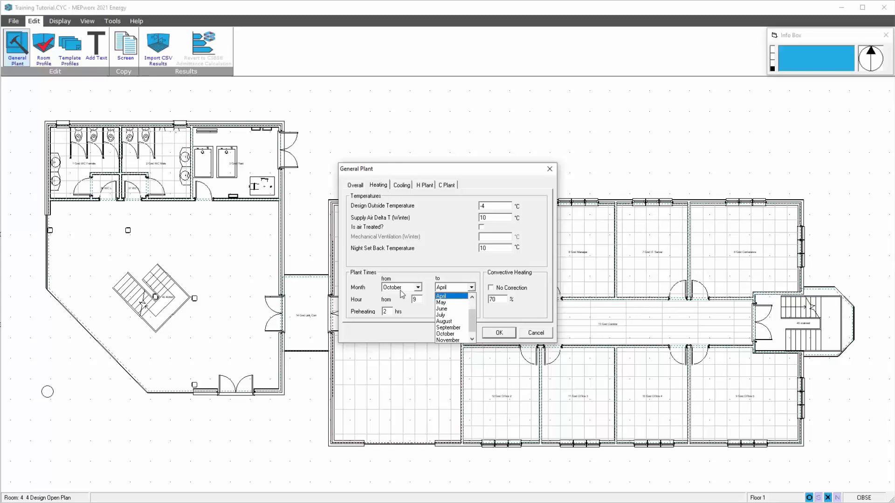
click(443, 297)
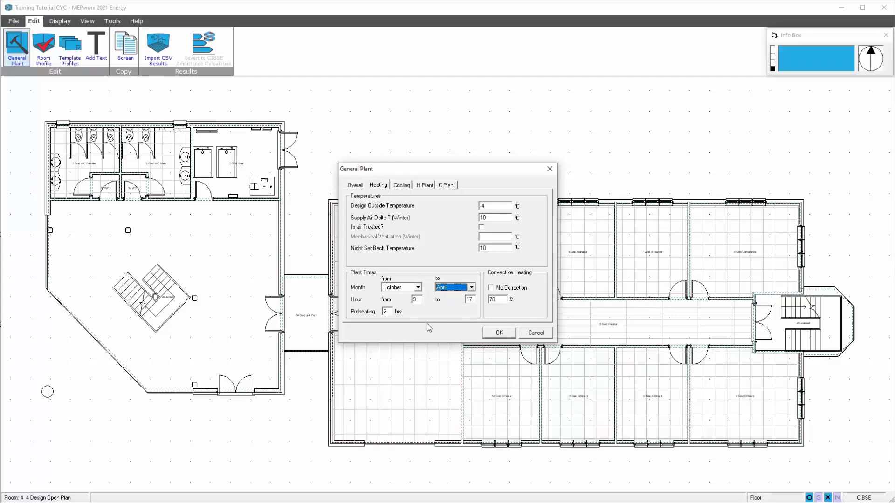
click(419, 300)
double_click(473, 299)
text(18)
double_click(415, 299)
text(8)
Consult the help topic on convective heating percentages for different heating systems.
double_click(389, 312)
key(F1)
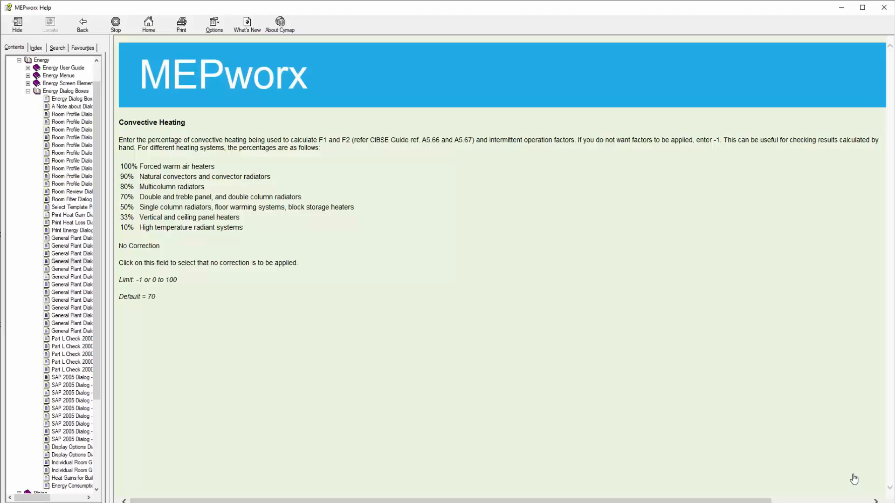
key(alt+Tab)
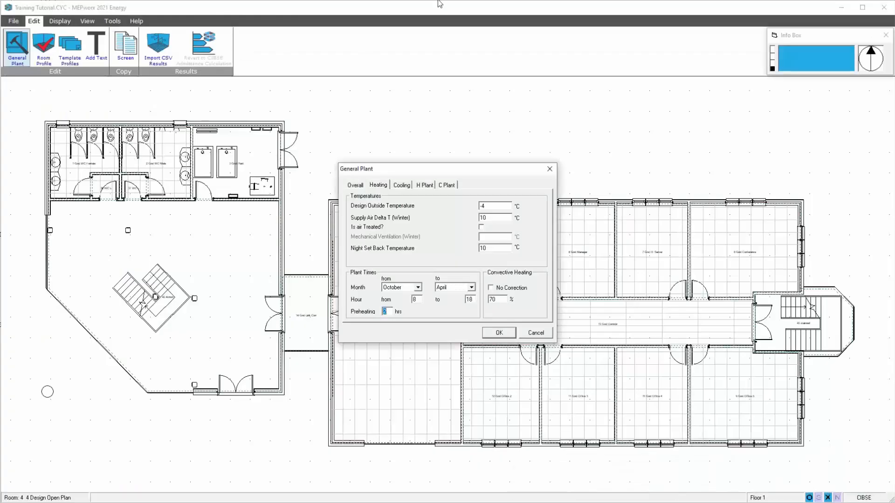
Set the cooling plant's end month to September and the calculation period to 3 months.
click(403, 186)
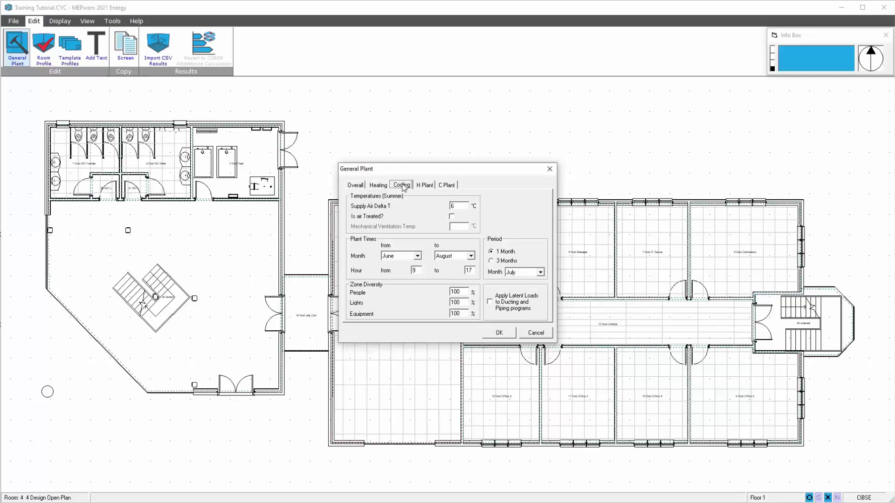
click(471, 256)
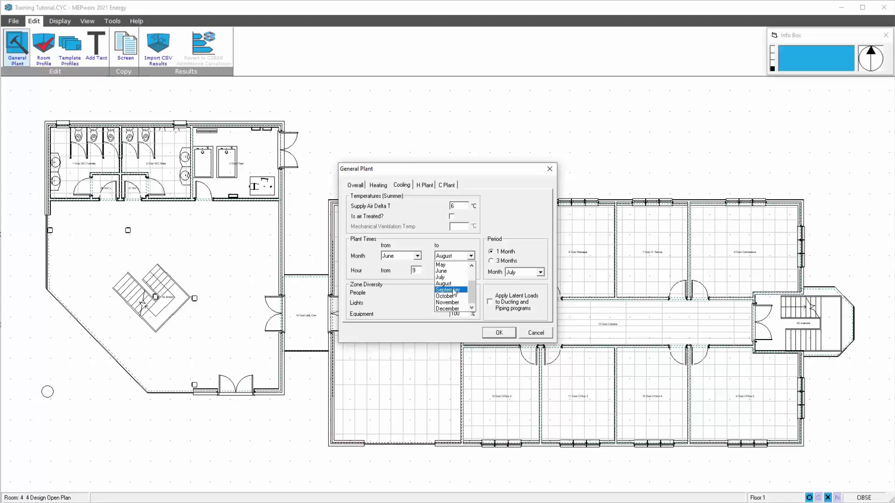
click(454, 290)
click(496, 261)
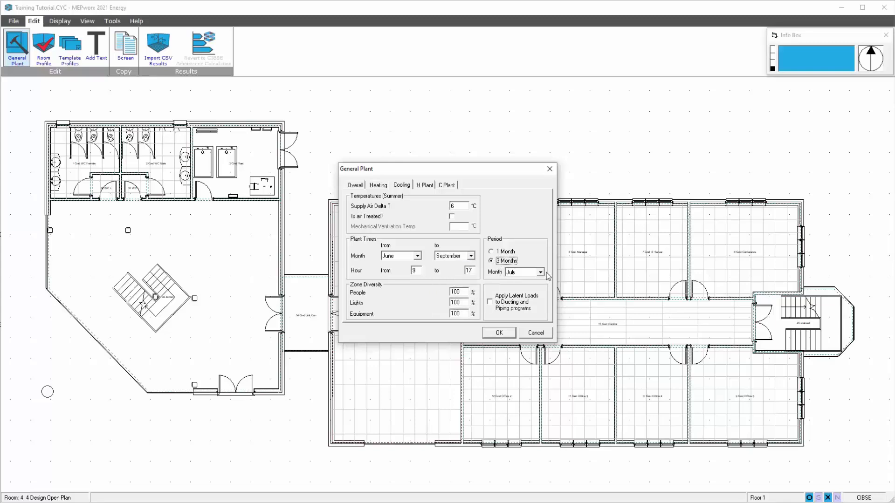
Review the cooling zone diversity percentages and apply latent loads to the ducting and piping programs.
double_click(462, 292)
key(Tab)
key(Tab)
click(492, 305)
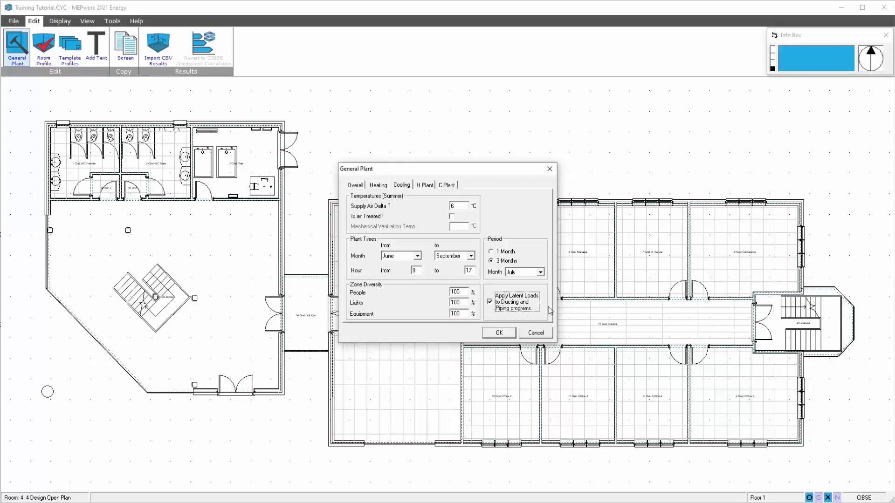
Set the heating plant's central efficiency to 90% and choose Natural Gas as its fuel.
click(425, 186)
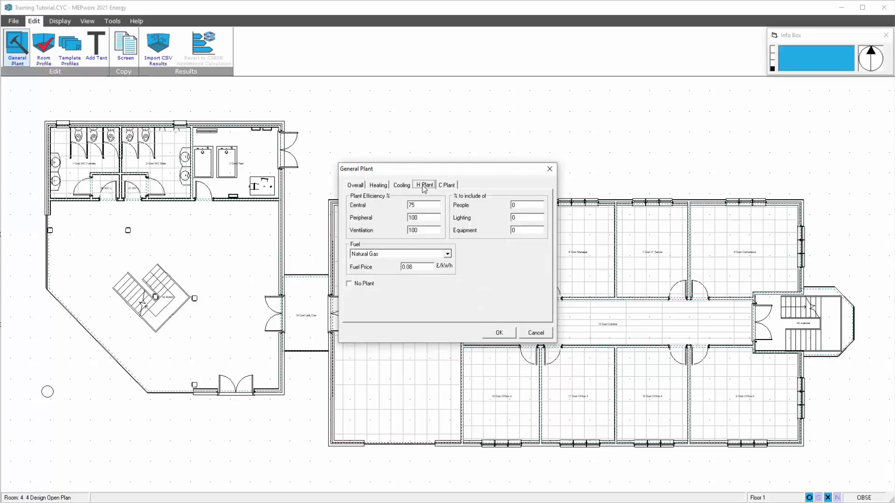
double_click(417, 205)
text(90)
double_click(423, 218)
double_click(421, 232)
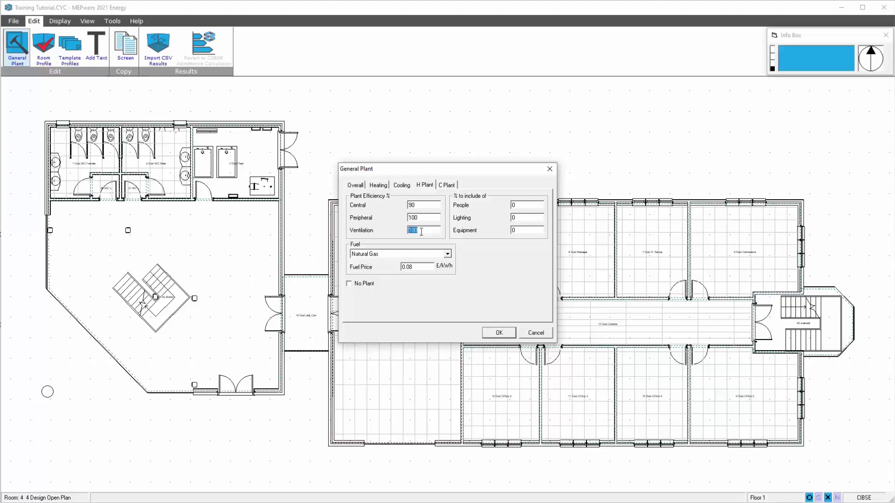
click(447, 254)
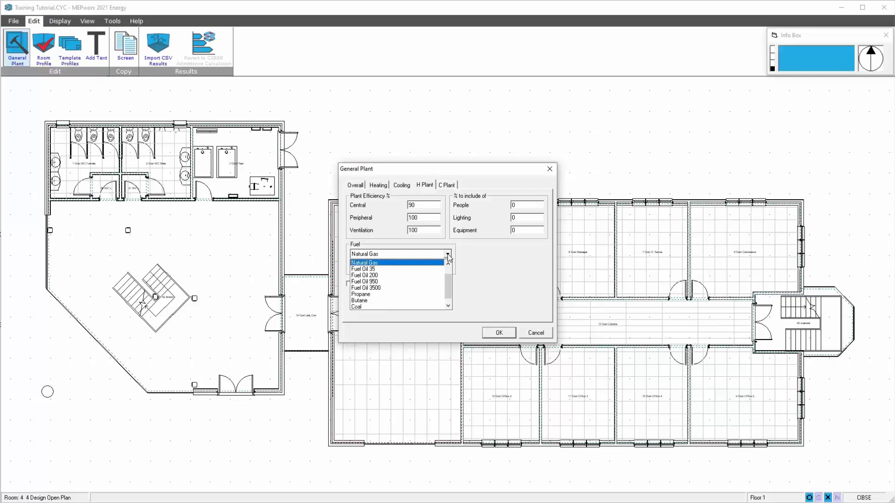
click(442, 262)
double_click(412, 267)
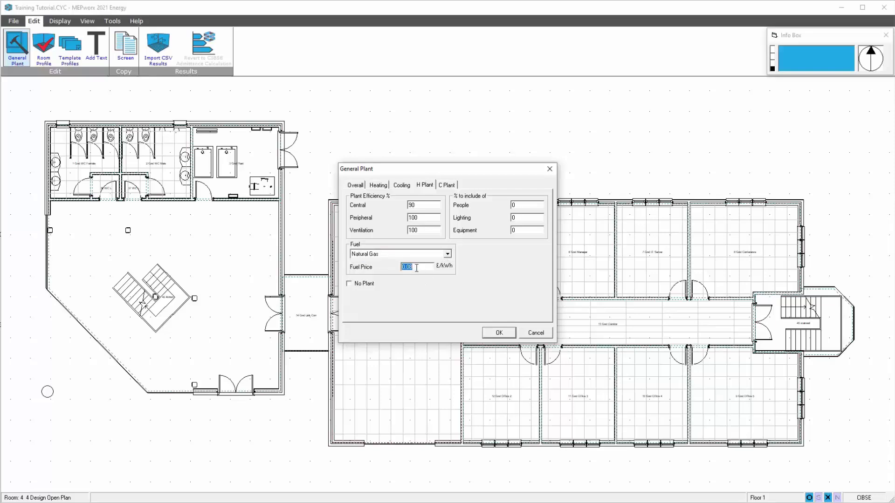
double_click(520, 206)
double_click(518, 230)
Set the cooling plant's fuel price to 0.15 £/kWh and accept the general plant settings.
click(445, 186)
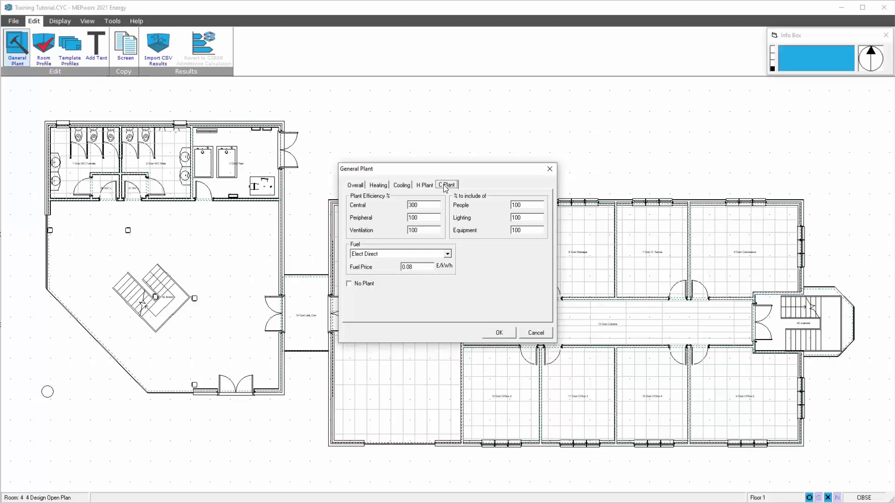
click(412, 269)
drag(406, 267, 416, 267)
text(15)
click(501, 332)
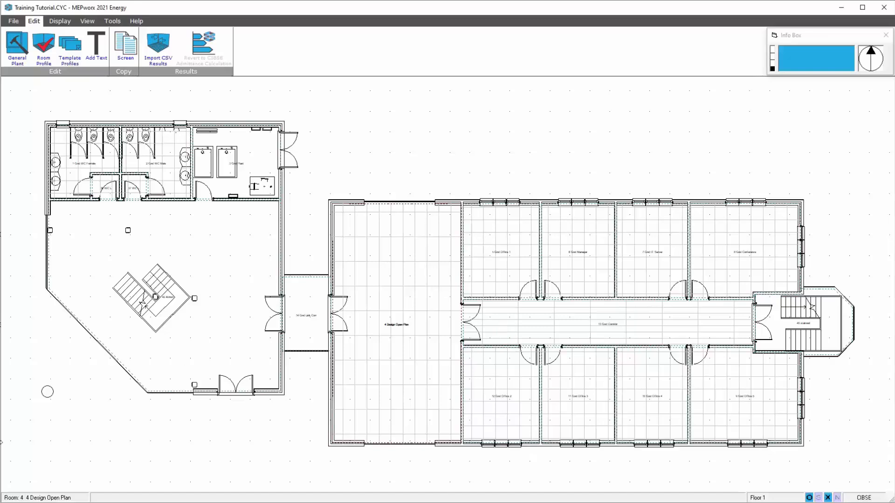
Examine the Design Open Plan room's heat gains in graph and numeric form, plus its summer temperatures.
click(59, 22)
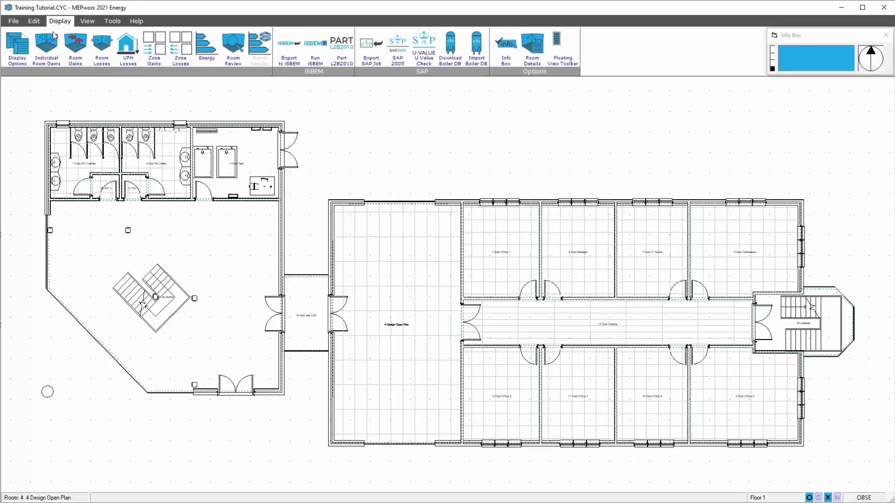
click(47, 47)
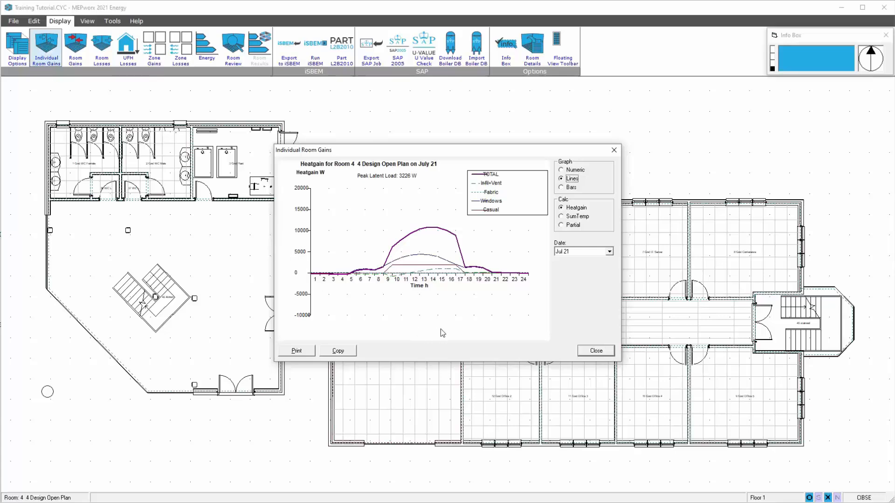
click(578, 170)
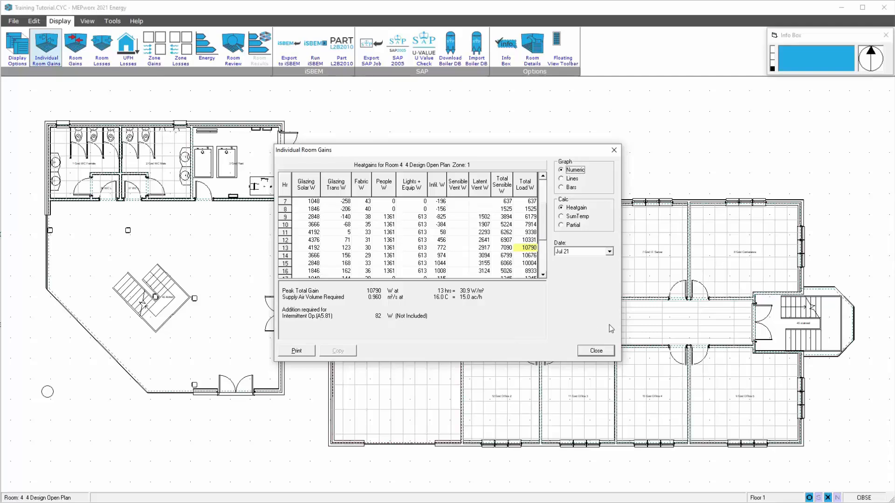
click(562, 188)
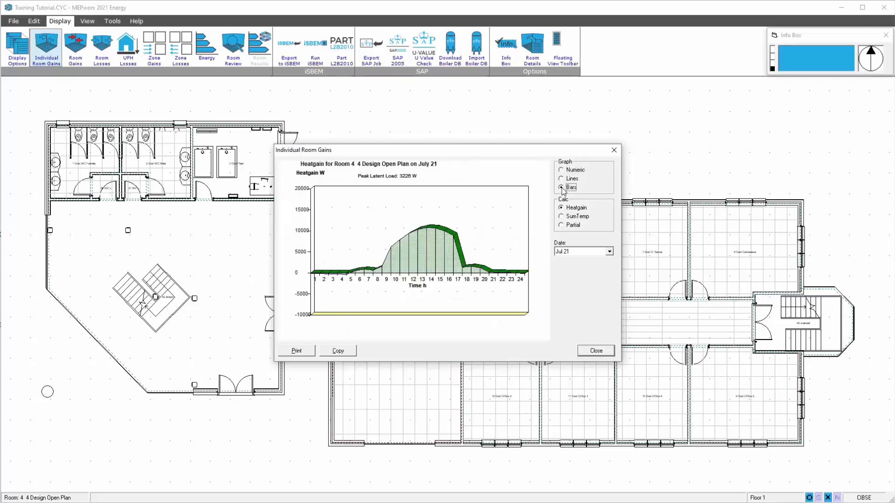
click(562, 170)
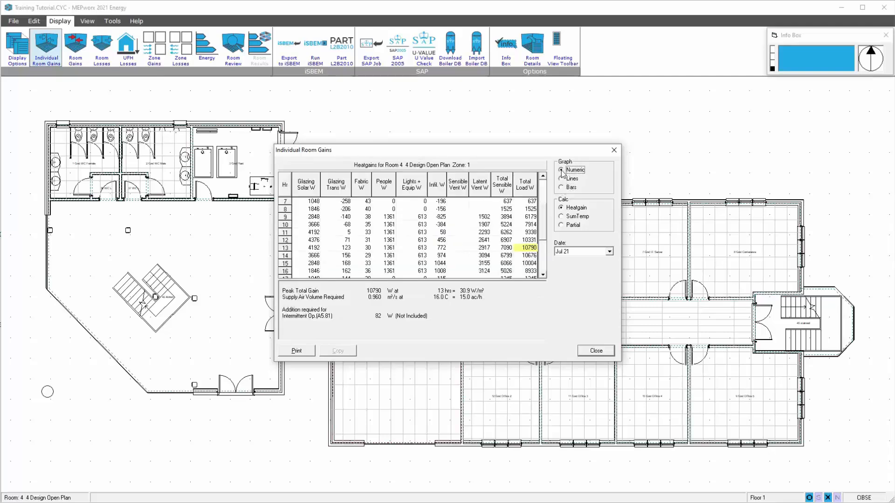
click(562, 217)
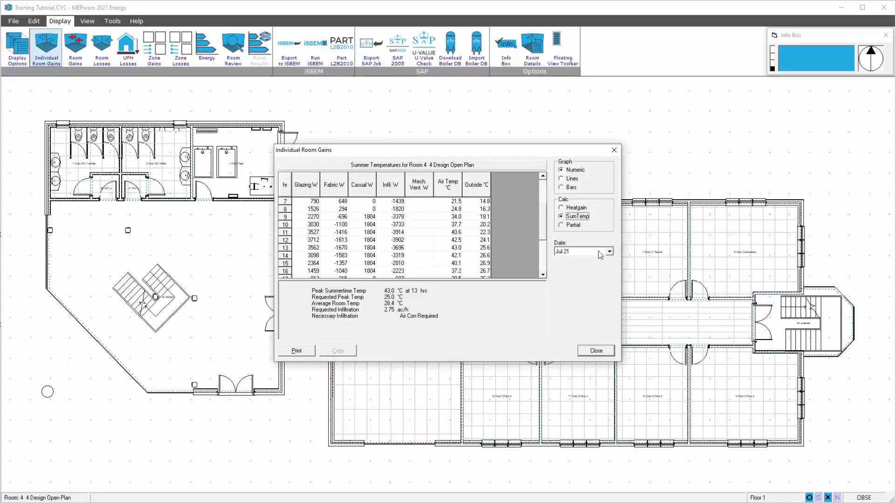
click(568, 208)
Compare the Design Open Plan room's numeric heat gains for Jul 21, Aug 21 and Sep 21.
click(610, 252)
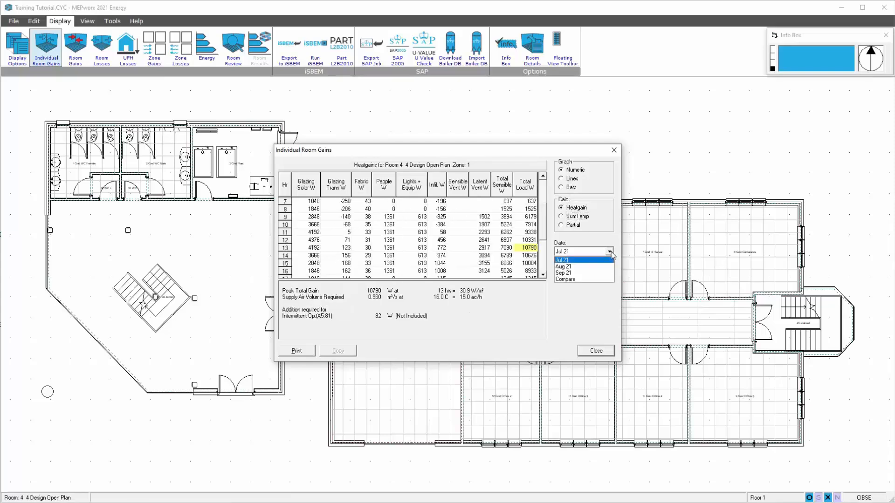
click(574, 267)
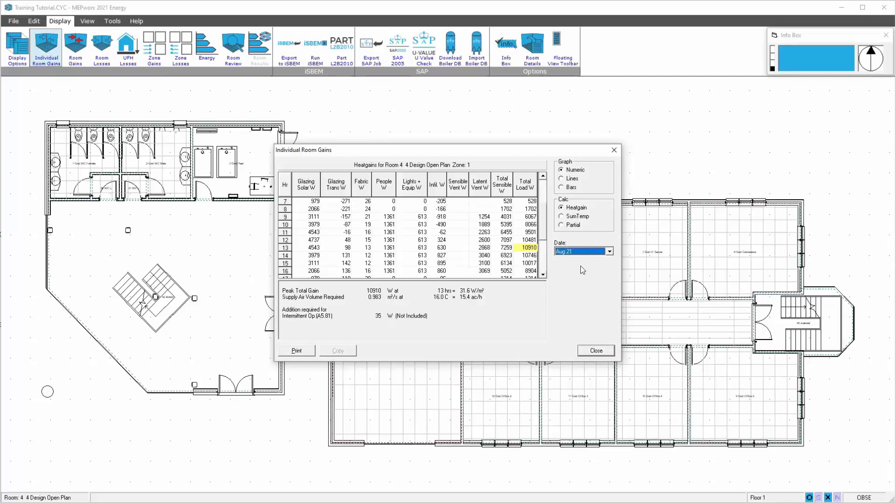
click(609, 252)
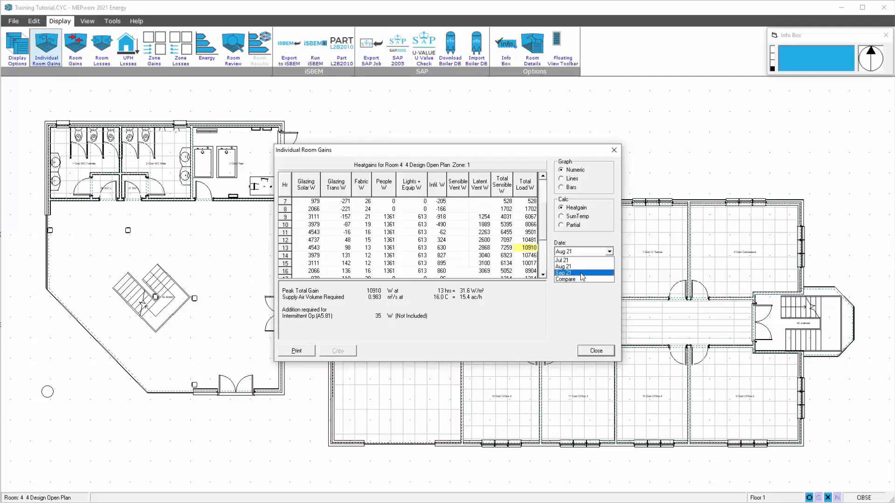
click(581, 273)
click(609, 251)
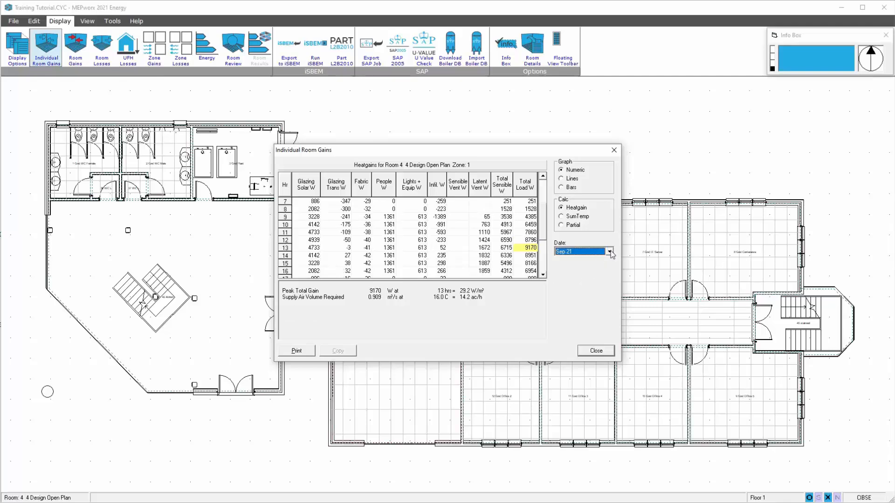
click(574, 265)
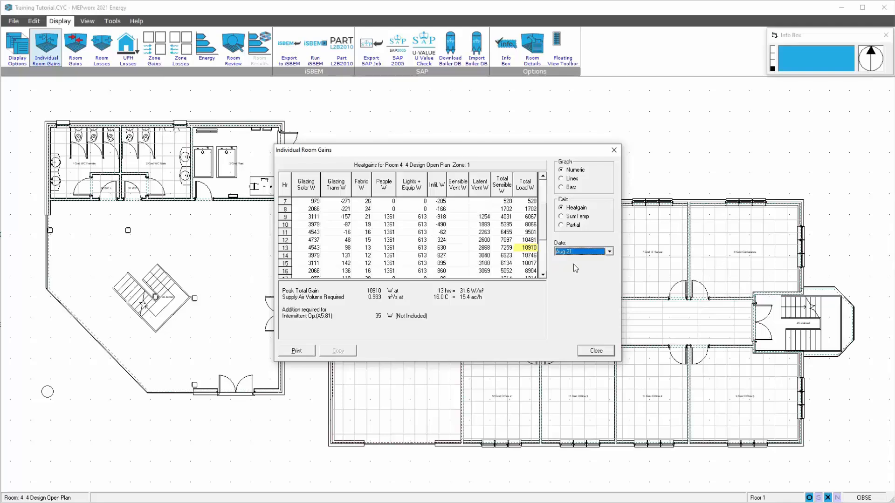
click(609, 253)
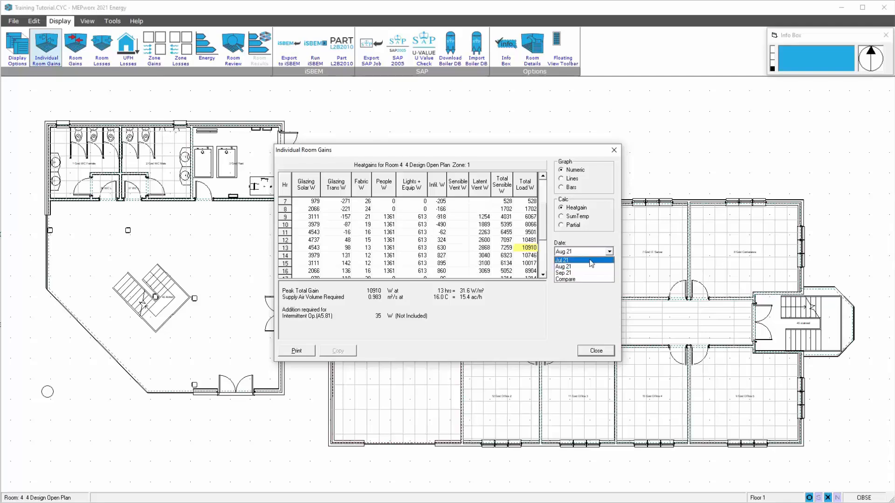
click(591, 264)
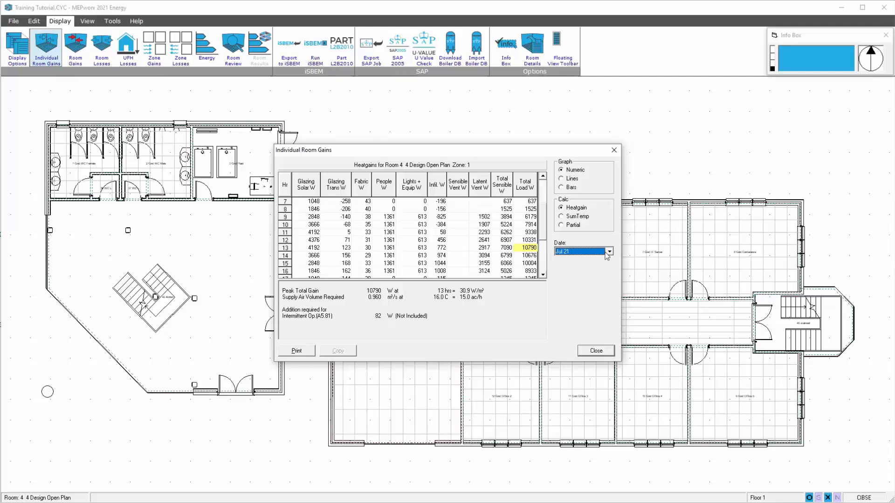
click(609, 252)
click(590, 266)
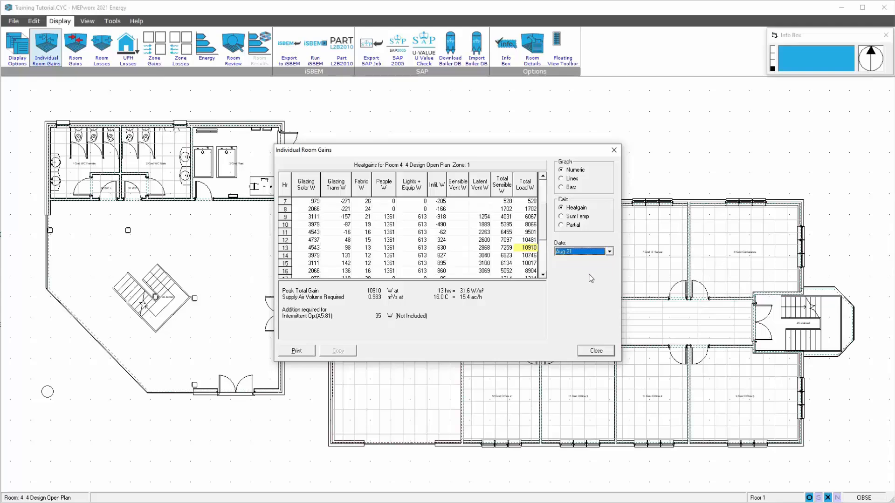
click(593, 356)
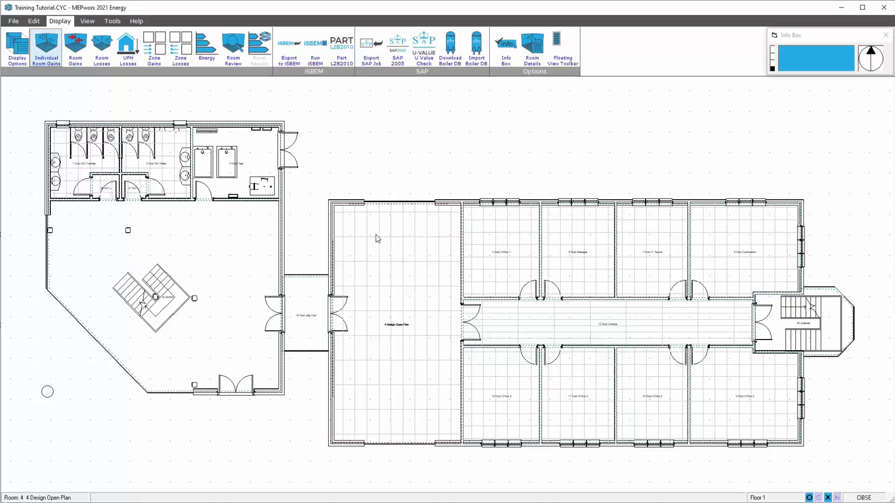
Review the Design Open Plan room's fabric, infiltration and ventilation, mean and per-square-metre heat losses in the room losses table.
click(102, 44)
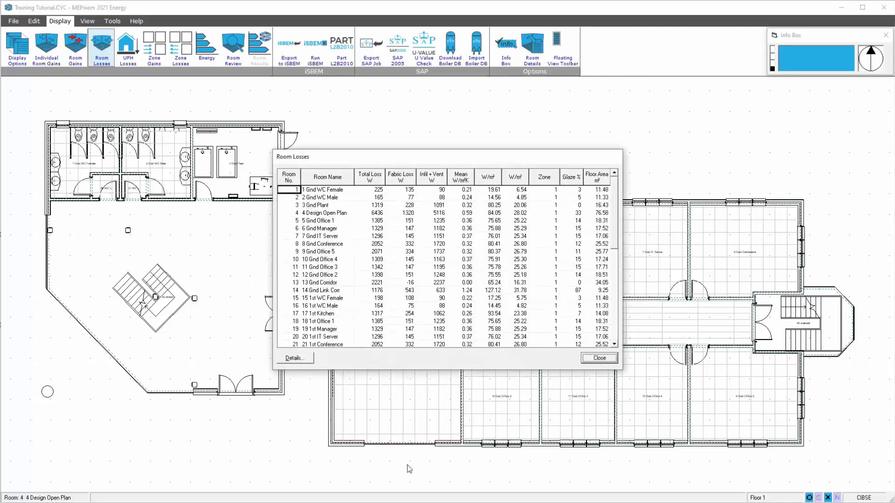
drag(466, 162, 516, 157)
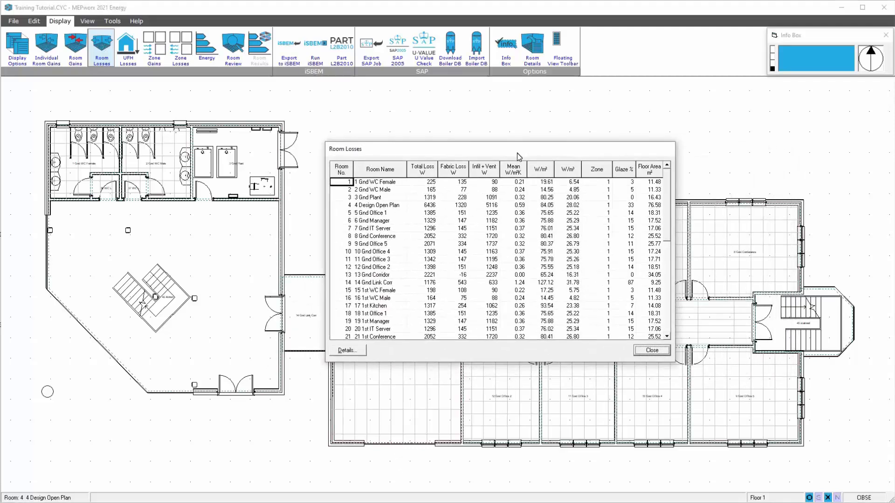
click(388, 206)
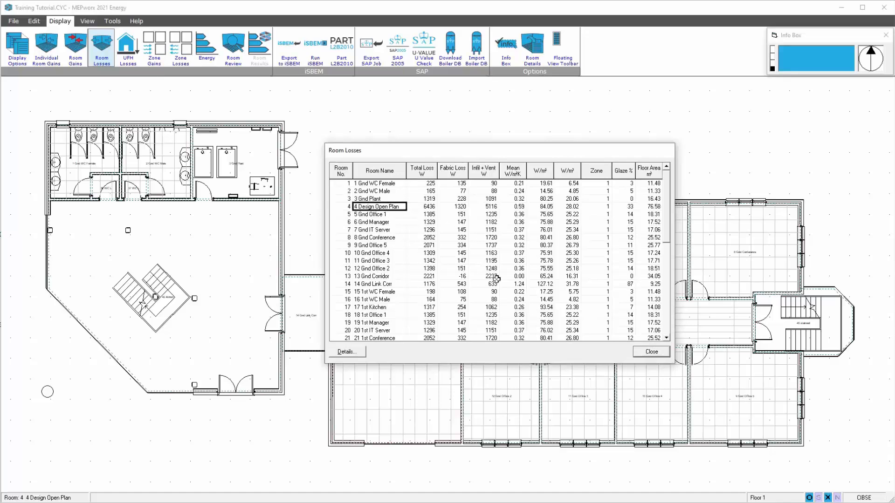
click(452, 208)
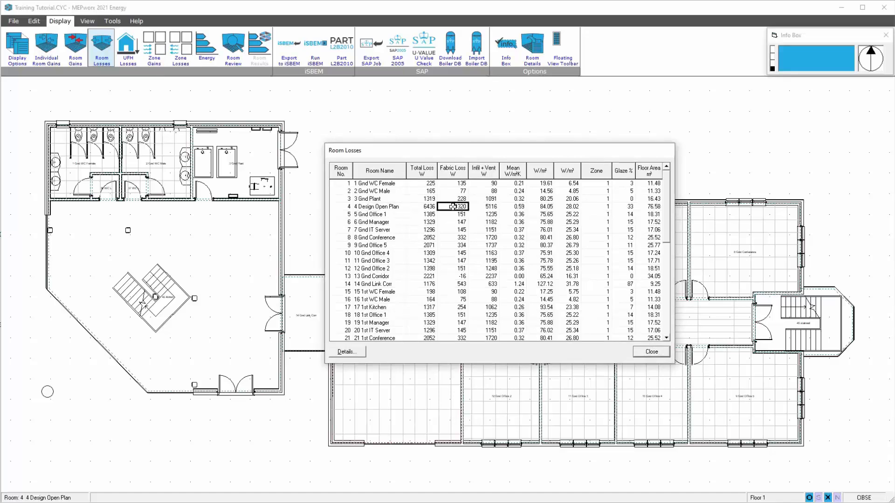
click(489, 208)
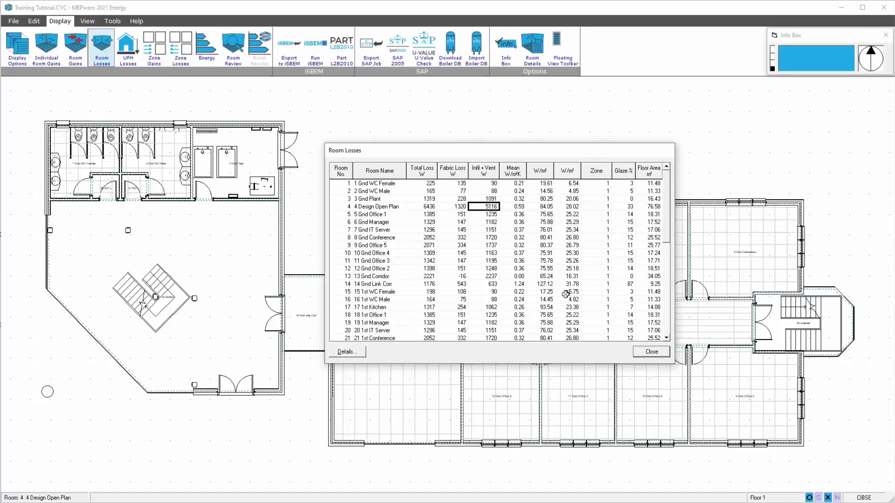
click(520, 208)
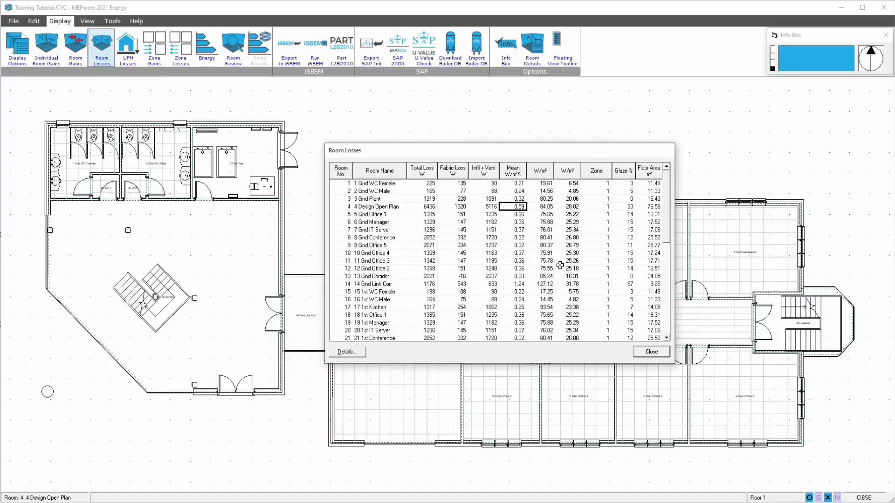
click(540, 207)
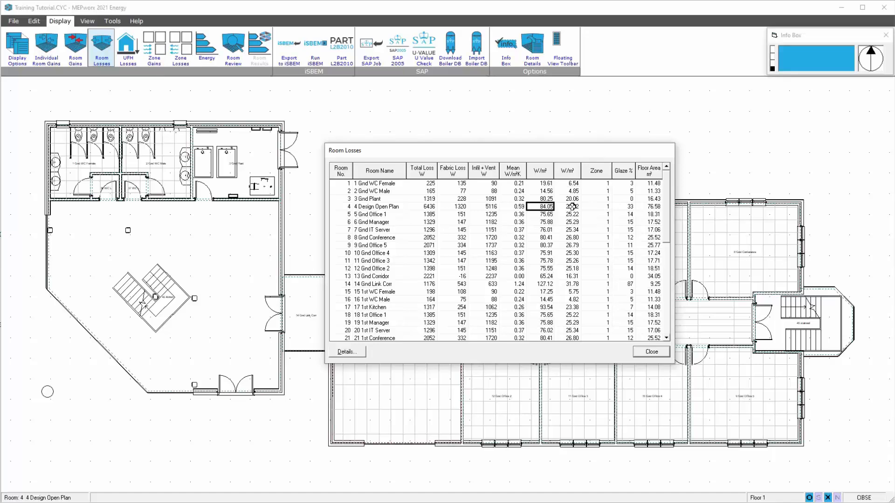
Examine the detailed heat loss breakdown for Gnd Office 1, covering all its elements, and close the room losses results.
click(569, 215)
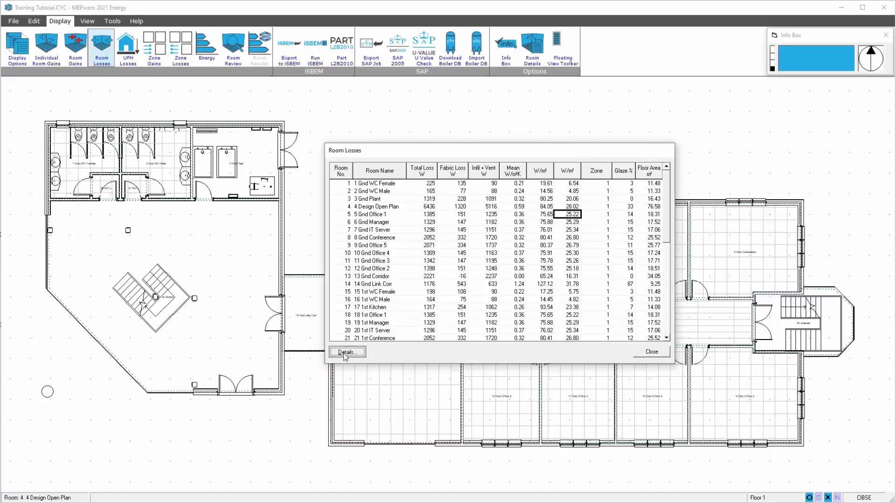
click(345, 353)
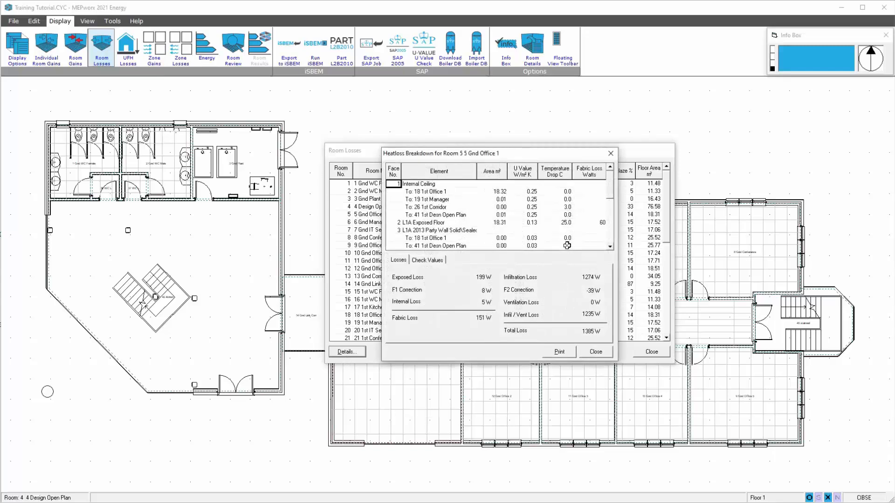
drag(611, 180, 612, 206)
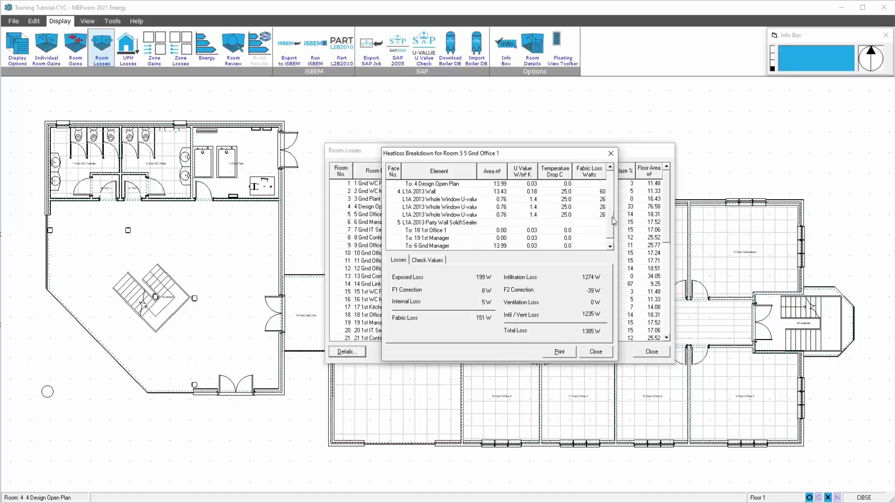
scroll(612, 218, down, 2)
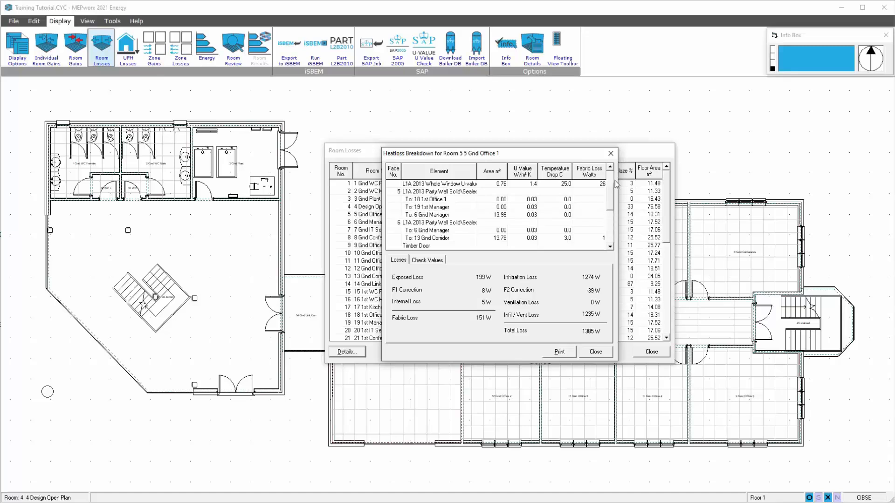
scroll(614, 180, up, 3)
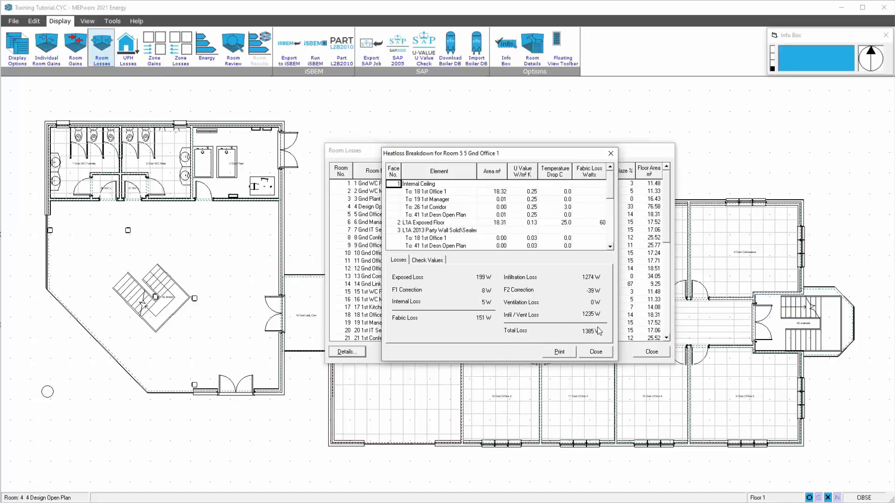
click(590, 356)
click(648, 357)
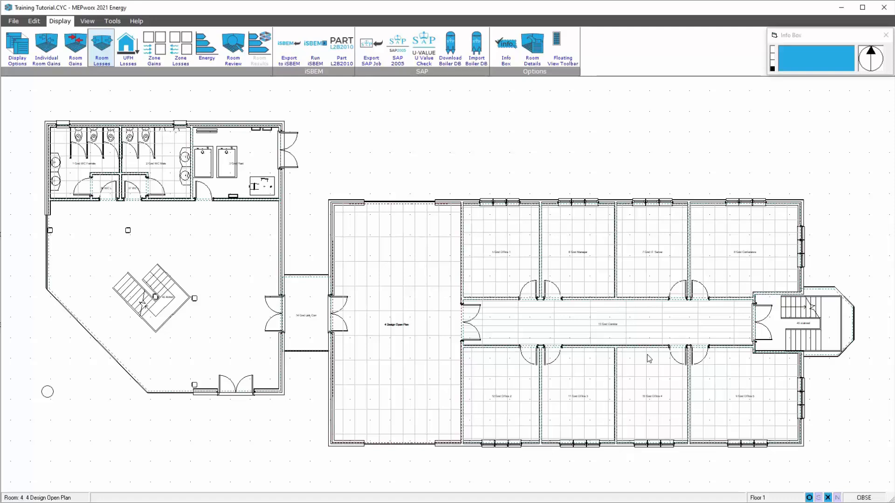
In the general plant heating settings, mark the air as treated and set the winter mechanical ventilation temperature to 13 °C.
click(33, 21)
click(16, 47)
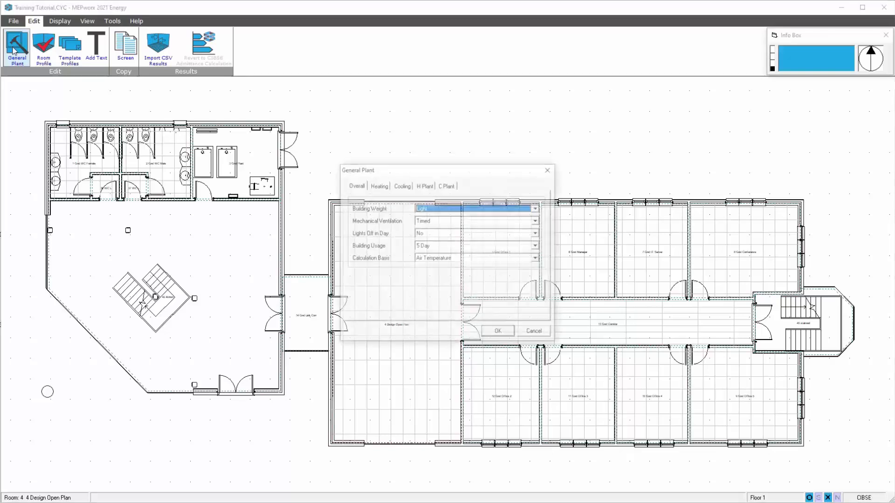
click(376, 186)
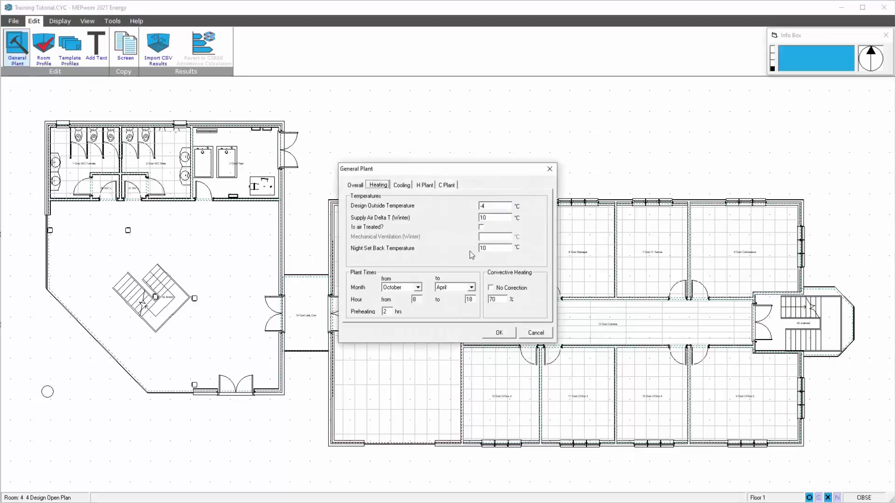
click(482, 228)
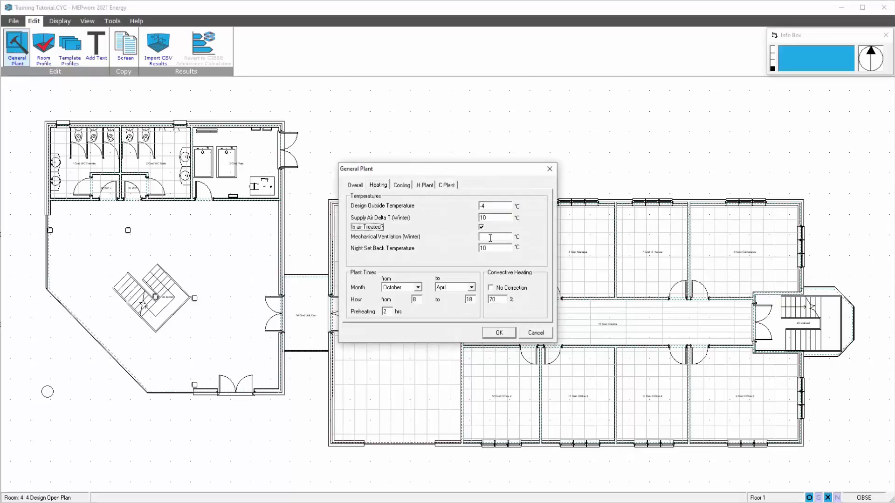
click(490, 238)
text(13)
Mark the air as treated for cooling, set the summer mechanical ventilation temperature to 14 °C, and accept the plant settings.
click(402, 185)
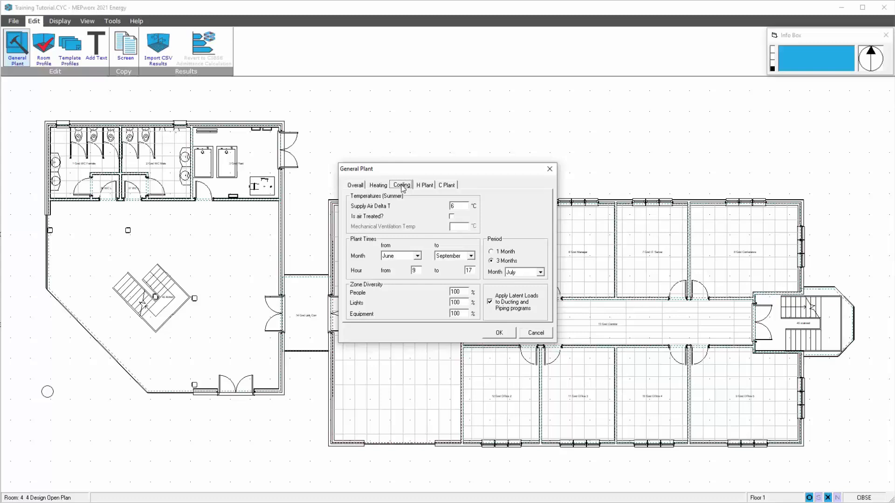
click(452, 216)
click(461, 227)
text(14)
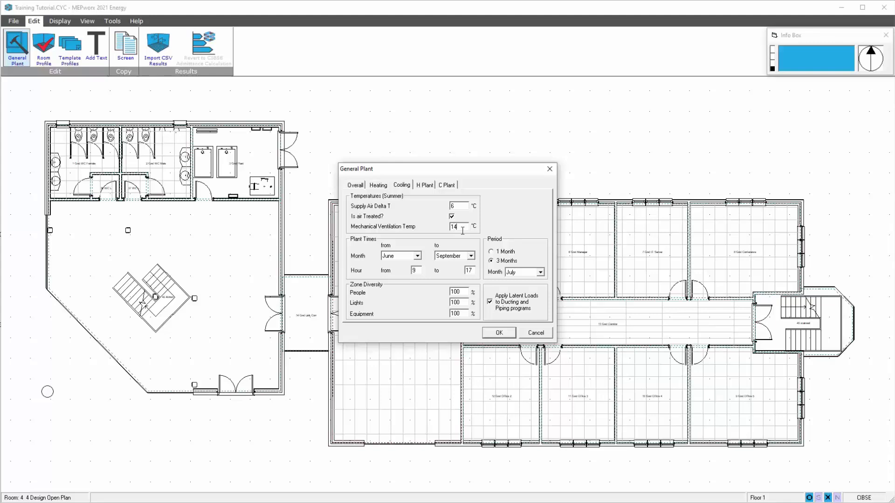
click(495, 334)
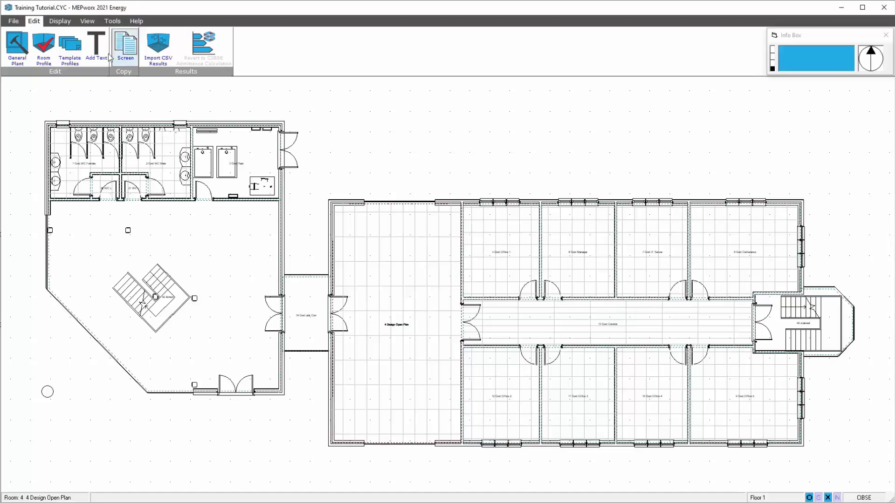
Check the Design Open Plan room's numeric heat gains with treated ventilation air for Jul 21, Aug 21 and Sep 21.
click(56, 22)
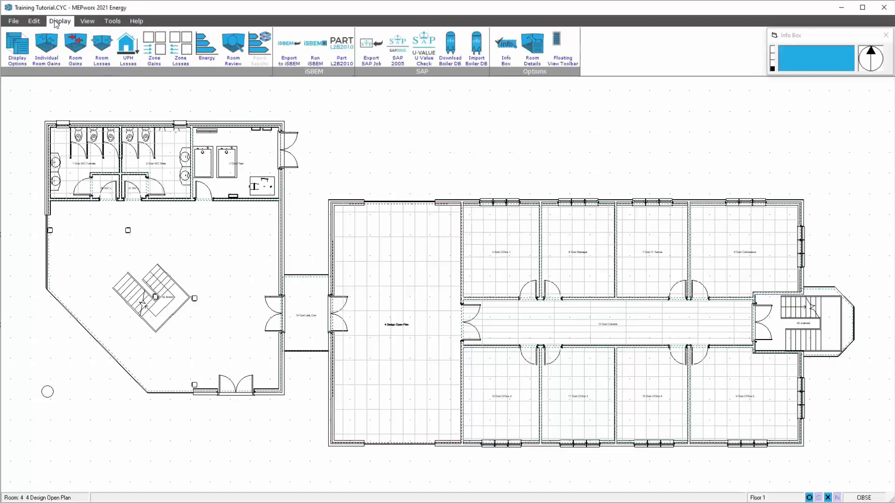
click(47, 45)
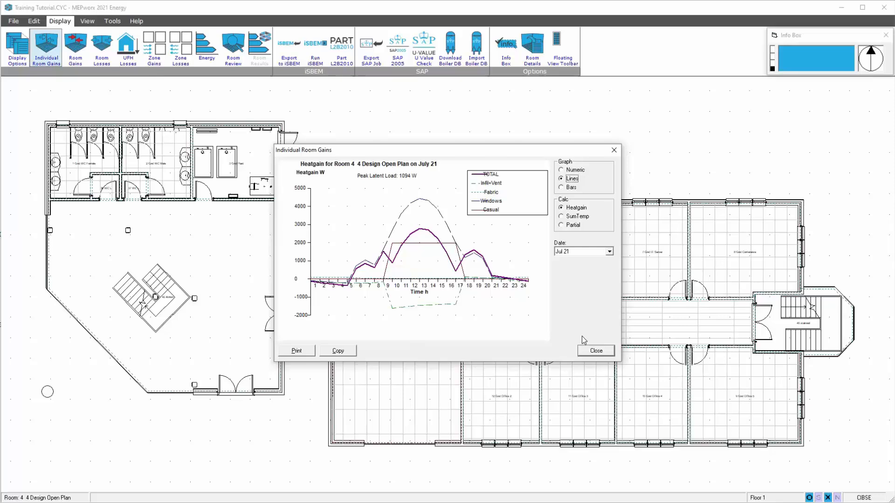
click(562, 171)
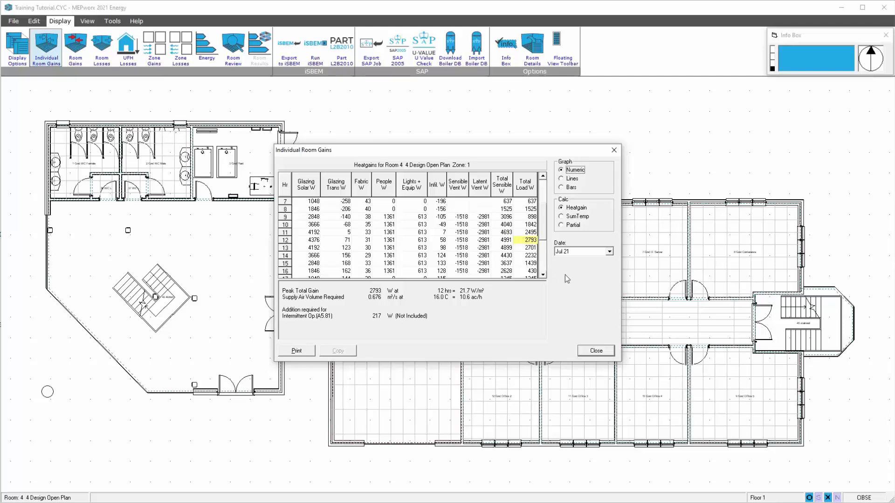
click(609, 252)
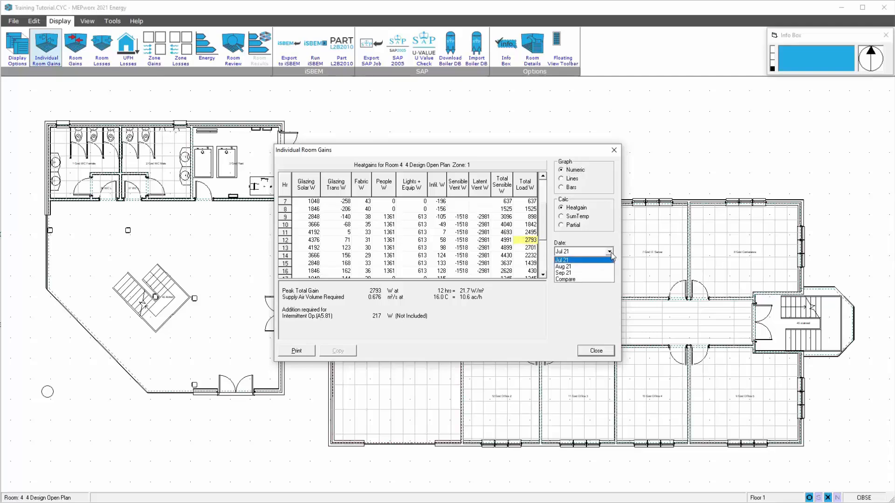
click(590, 272)
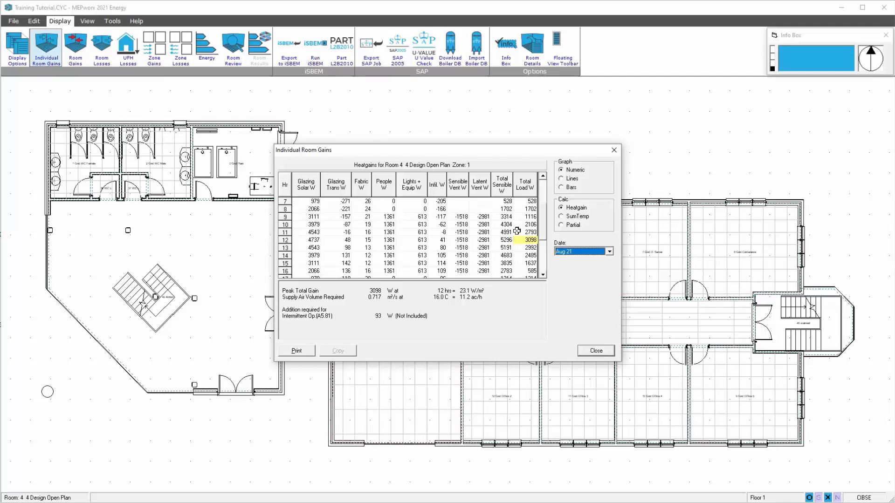
click(610, 252)
click(581, 273)
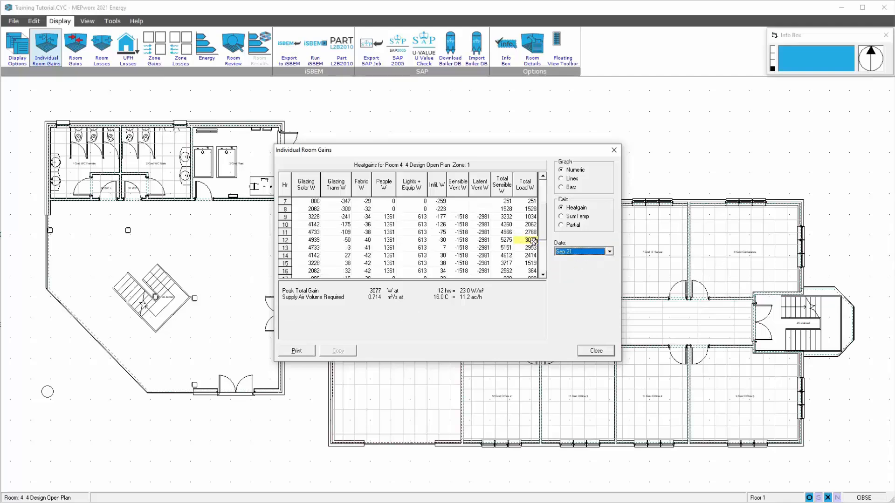
click(609, 252)
click(578, 266)
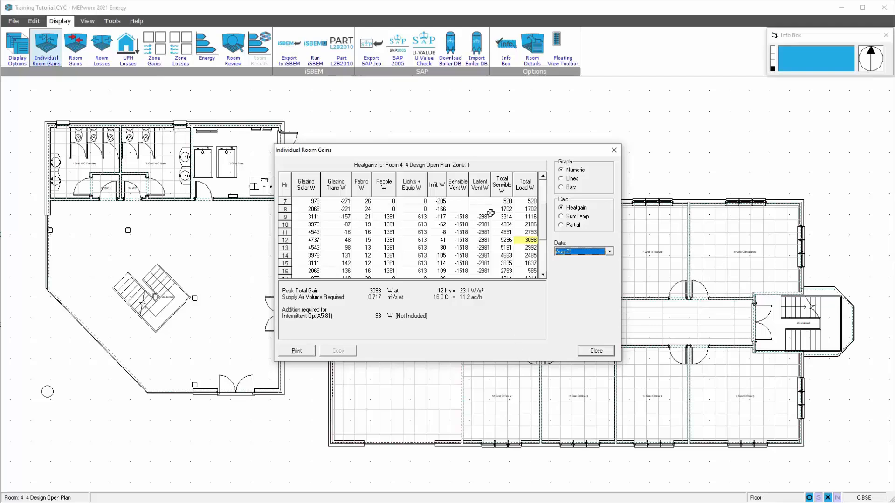
Check the Design Open Plan room's summer temperatures for Aug 21 and close the individual room gains.
drag(491, 152, 694, 160)
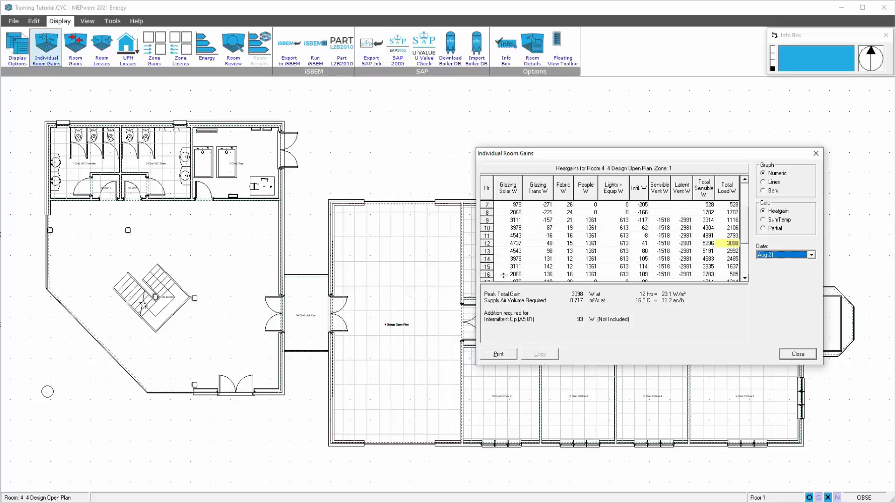
click(764, 220)
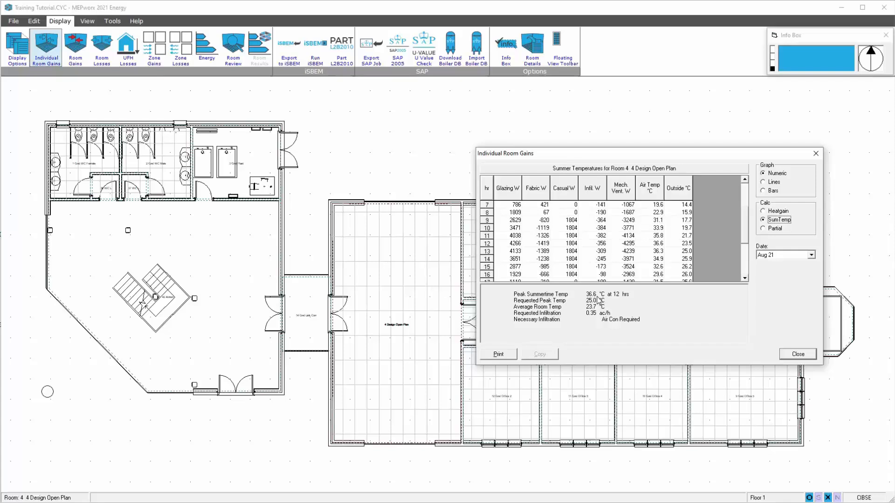
click(791, 355)
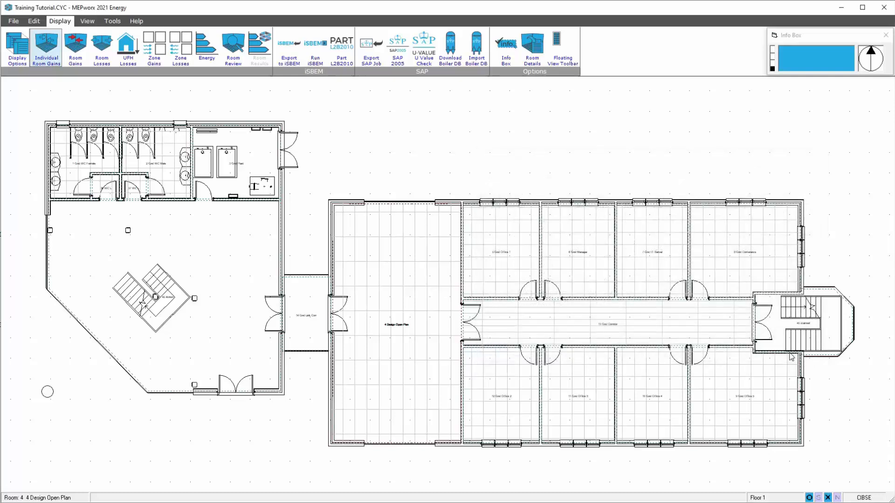
Examine the Design Open Plan room's detailed heat loss breakdown with treated ventilation air and close the room losses results.
click(101, 49)
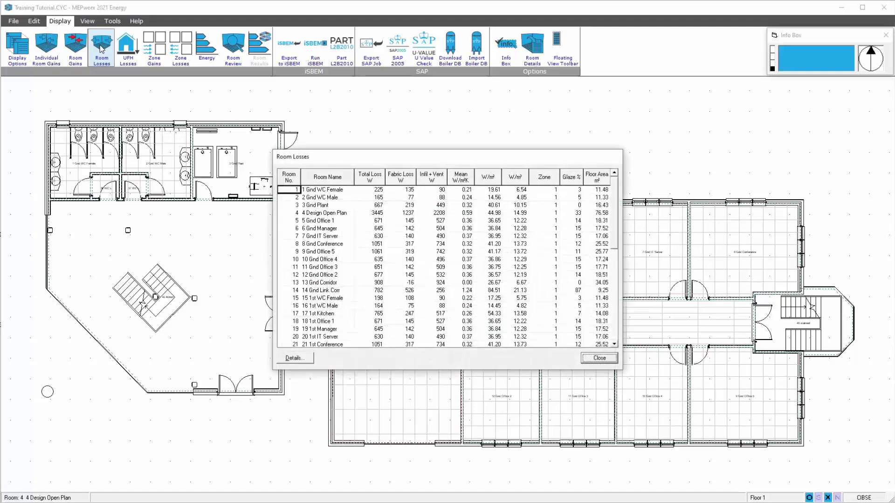
click(329, 214)
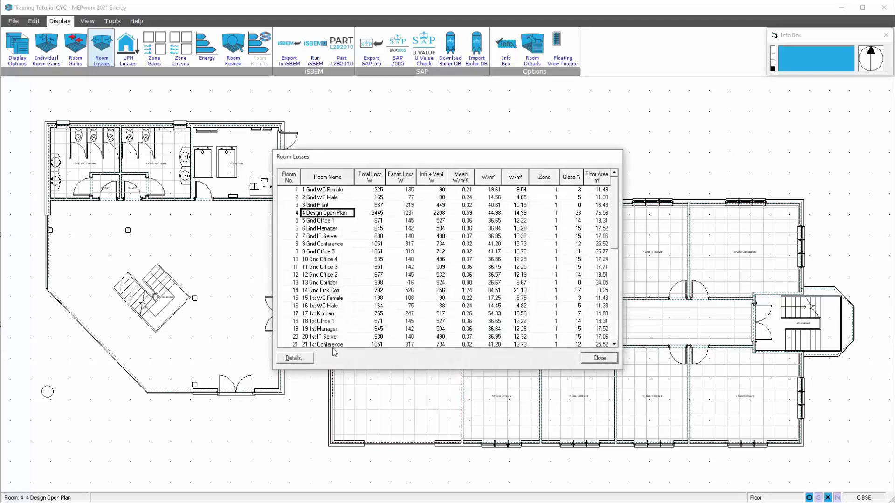
click(296, 358)
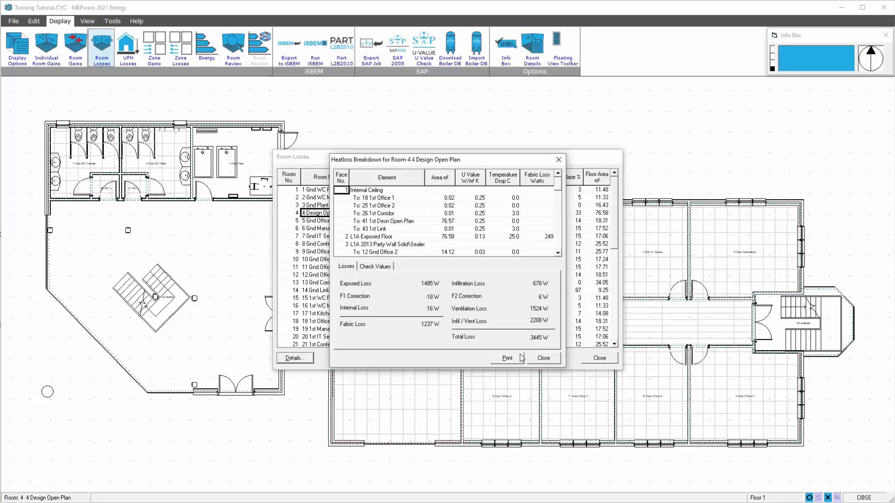
click(543, 358)
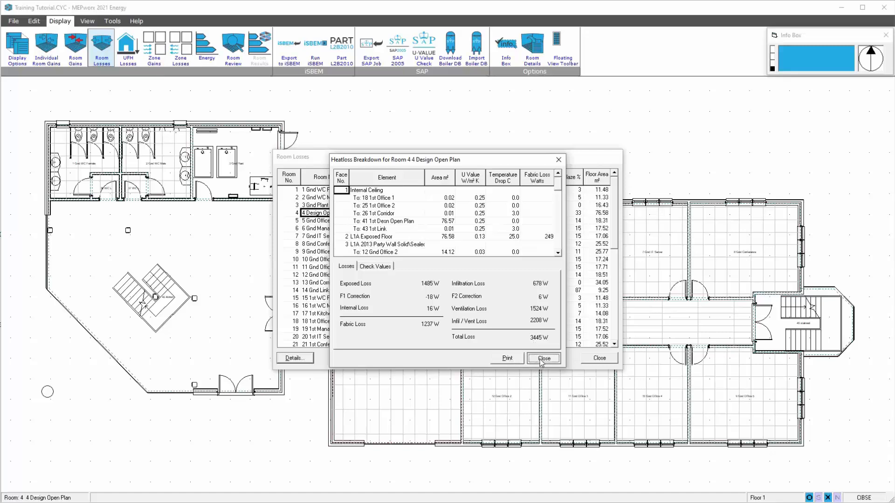
click(589, 359)
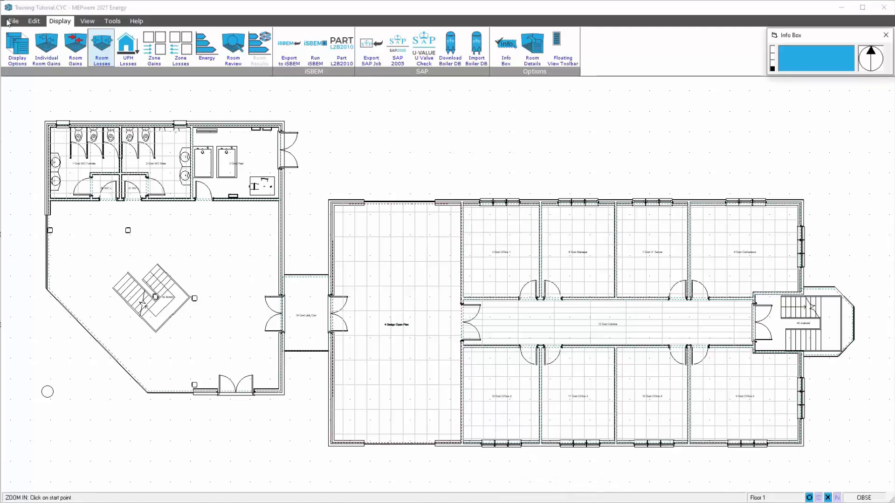
Review the summary of heat gains for all rooms and close it.
click(74, 47)
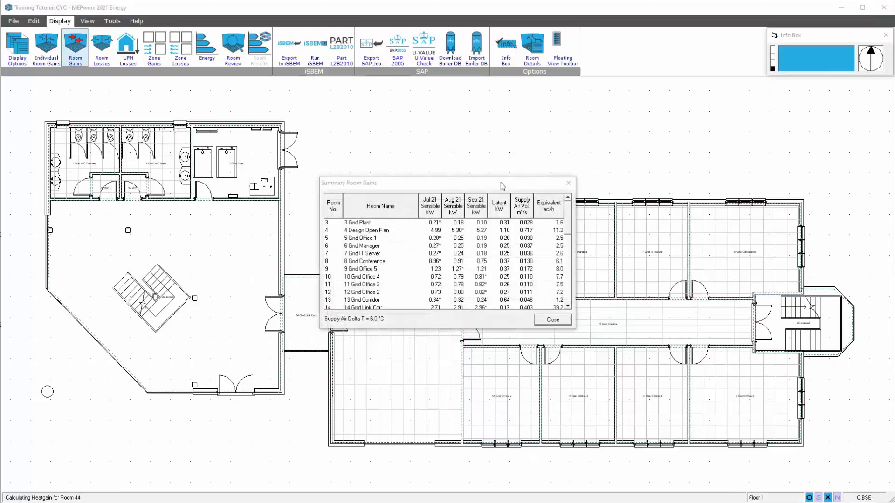
drag(501, 183, 496, 162)
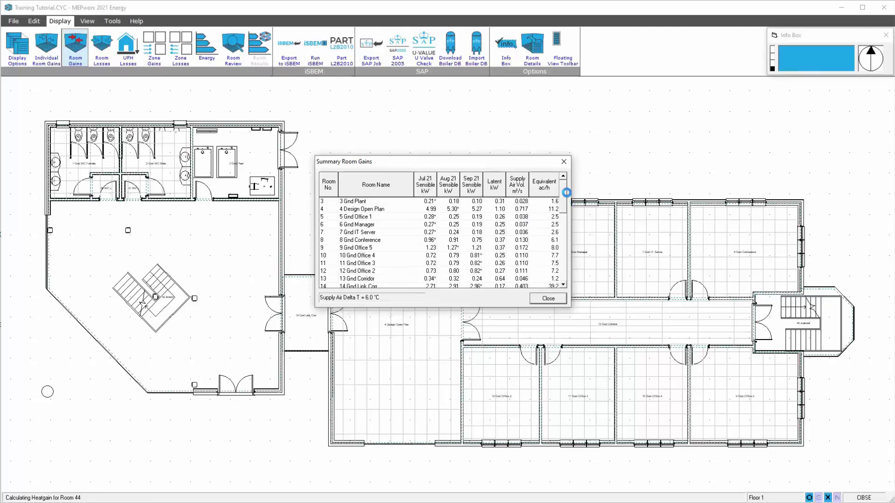
click(546, 299)
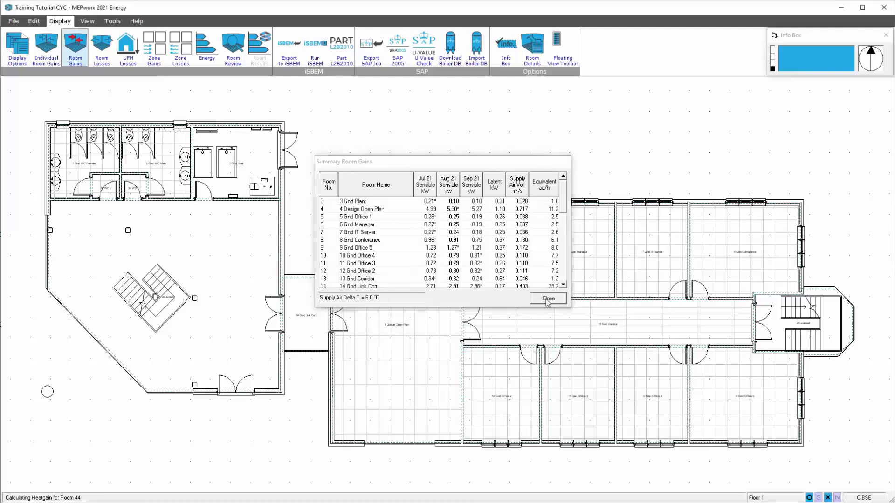